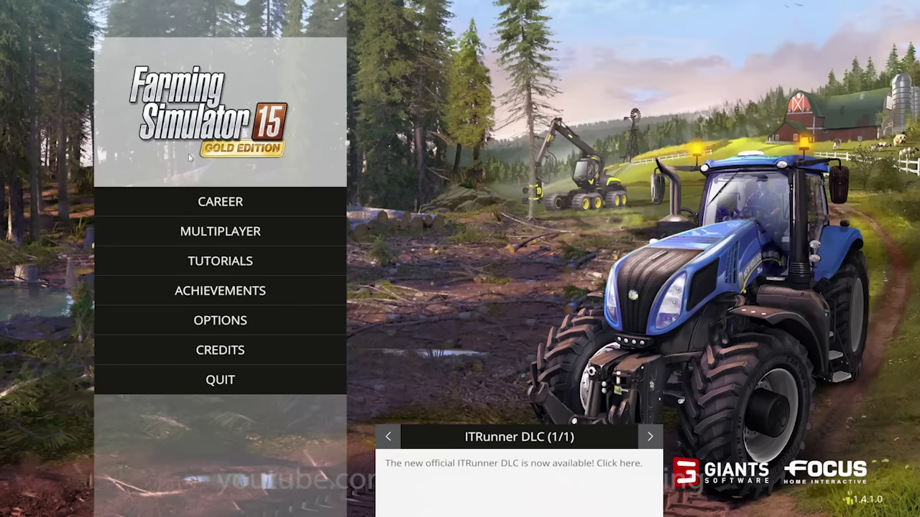
Step: Start a new Easy career in savegame 19 and scroll through the map list
{"action": "left_click", "coordinate": [230, 203]}
{"action": "scroll", "coordinate": [341, 359], "scroll_direction": "down", "scroll_amount": 10}
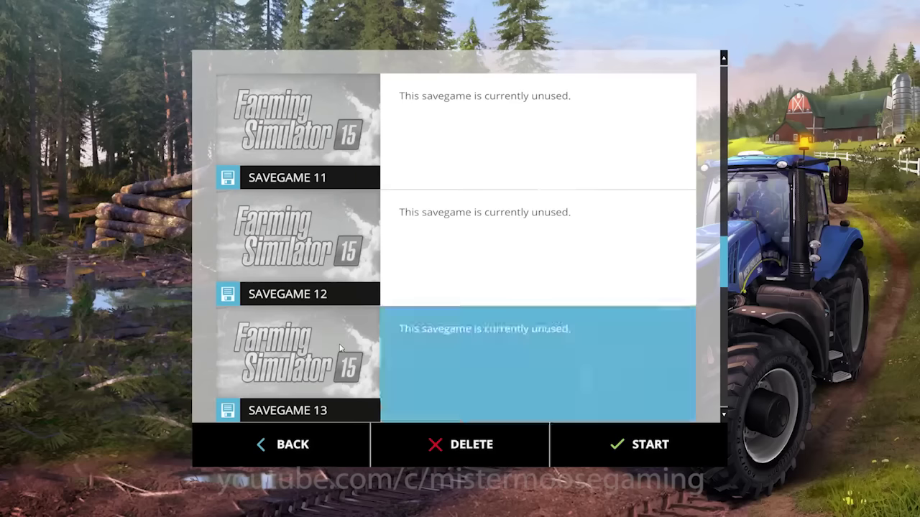
{"action": "scroll", "coordinate": [341, 349], "scroll_direction": "down", "scroll_amount": 7}
{"action": "left_click", "coordinate": [320, 277]}
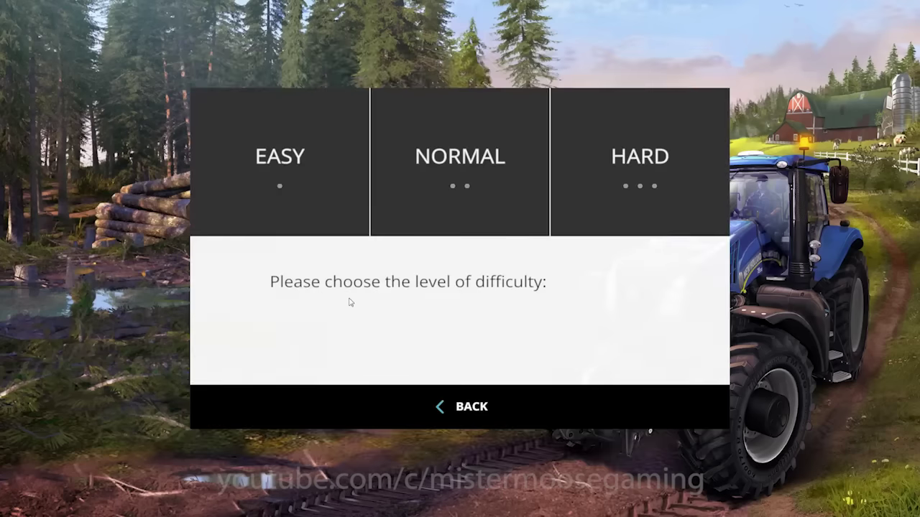
{"action": "left_click", "coordinate": [293, 191]}
{"action": "scroll", "coordinate": [335, 266], "scroll_direction": "down", "scroll_amount": 6}
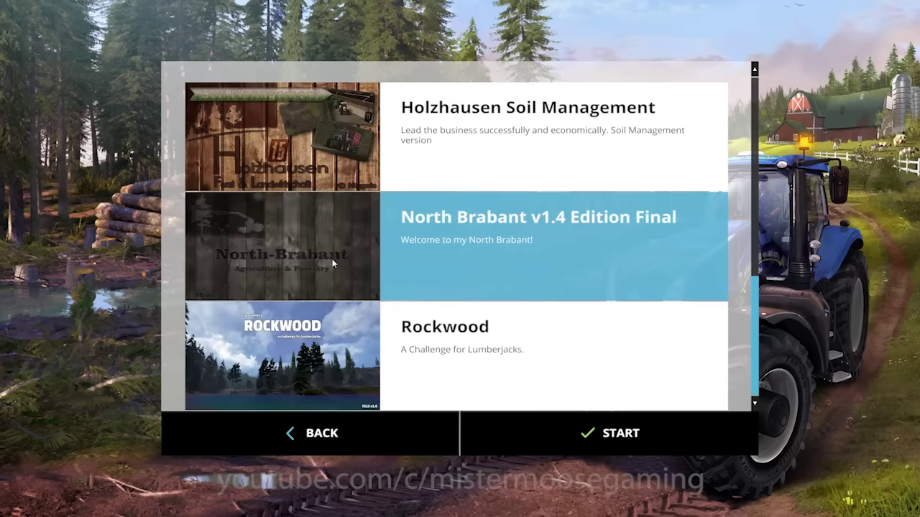
{"action": "scroll", "coordinate": [309, 297], "scroll_direction": "up", "scroll_amount": 6}
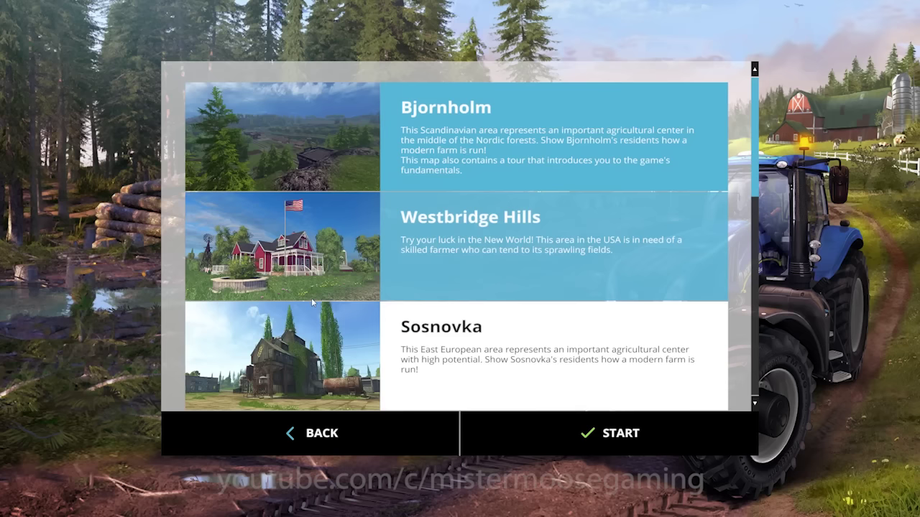
{"action": "scroll", "coordinate": [311, 298], "scroll_direction": "down", "scroll_amount": 6}
Step: Back out to the main menu and quit Farming Simulator 15
{"action": "left_click", "coordinate": [378, 424]}
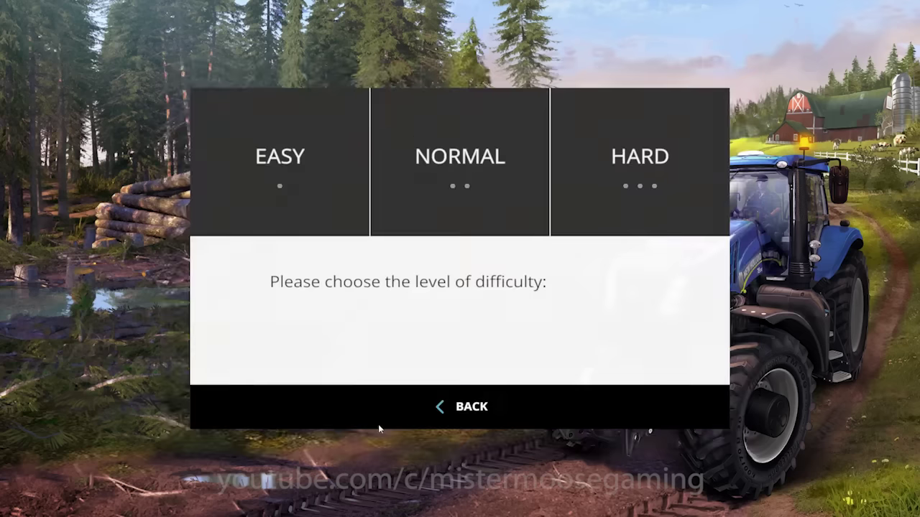
{"action": "left_click", "coordinate": [363, 414]}
{"action": "left_click", "coordinate": [359, 424]}
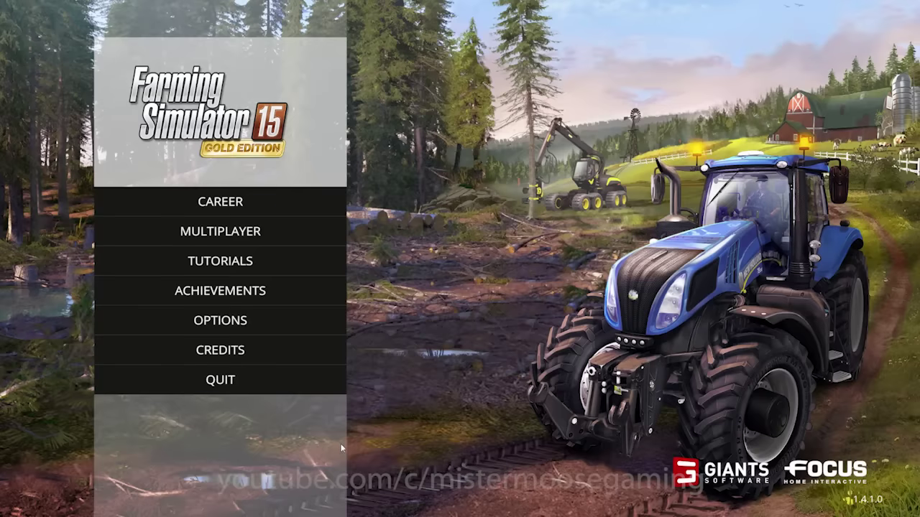
{"action": "left_click", "coordinate": [230, 378]}
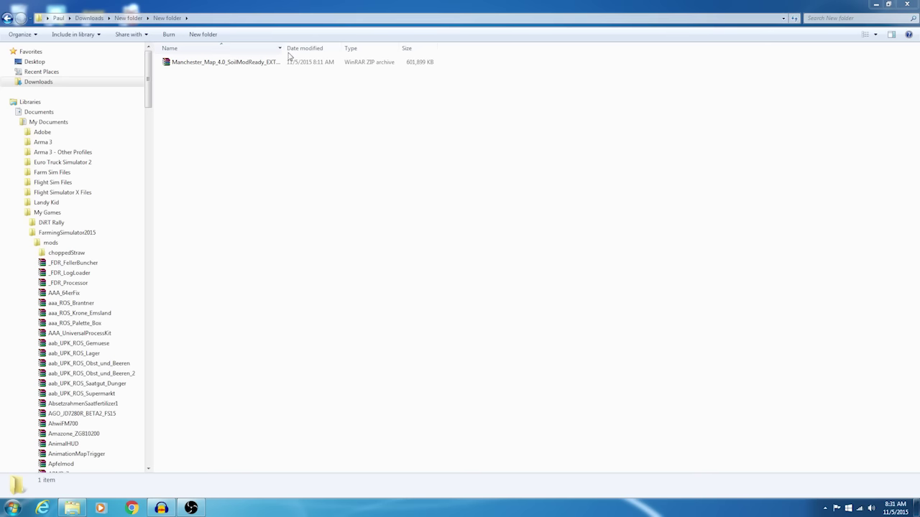
Step: Widen the Name column to show the full Manchester_Map_4.0_SoilModReady_EXTRACT name
{"action": "left_click_drag", "start_coordinate": [284, 49], "coordinate": [314, 48]}
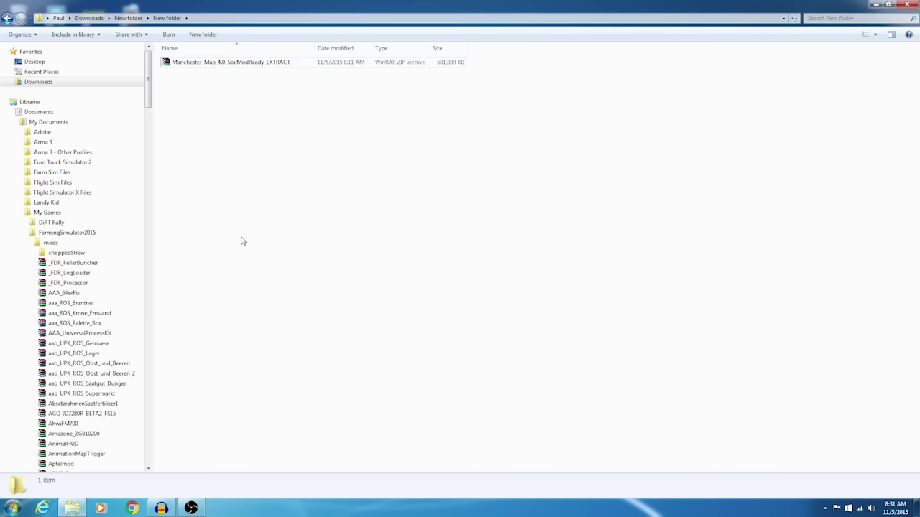
Step: Extract the Manchester map zip with WinRAR into its suggested Manchester_Map_4.0_SoilModReady_EXTRACT folder
{"action": "double_click", "coordinate": [205, 64]}
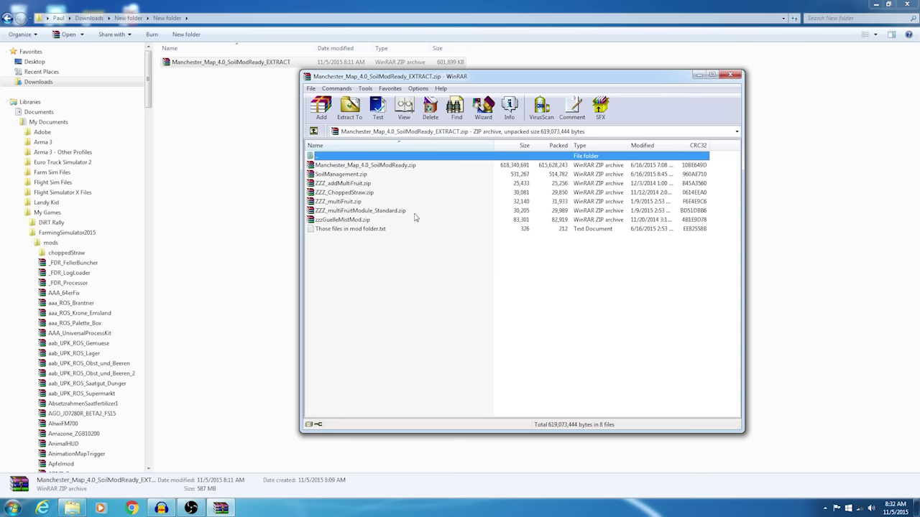
{"action": "left_click", "coordinate": [349, 108]}
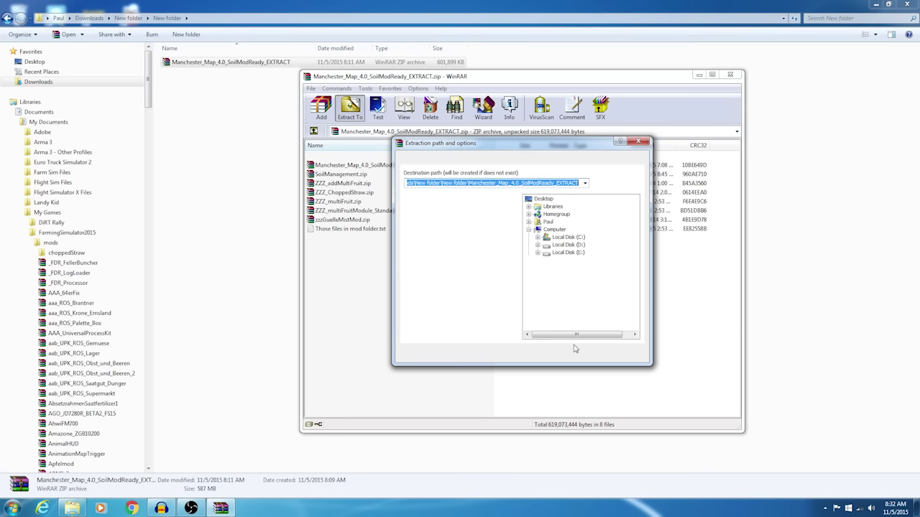
{"action": "left_click", "coordinate": [548, 354]}
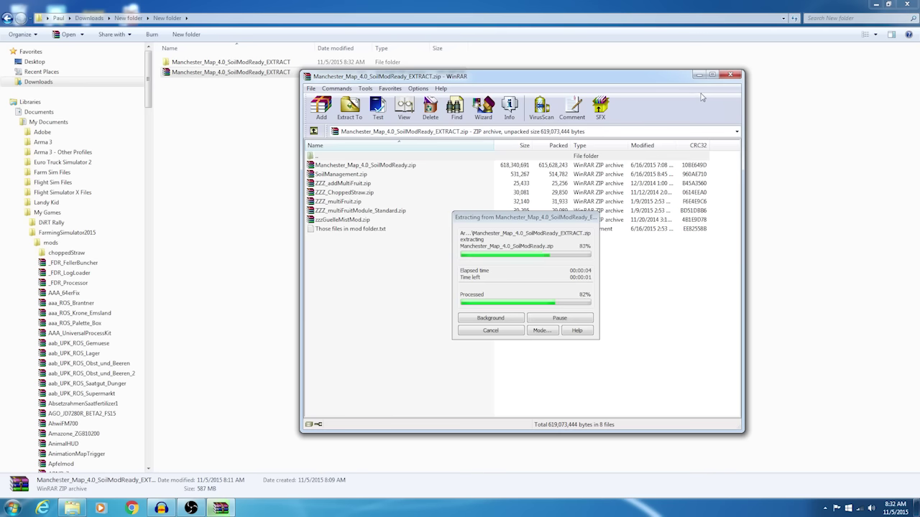
Step: Close WinRAR and read the 'Those files in mod folder' note in the extracted folder
{"action": "left_click", "coordinate": [733, 75]}
{"action": "double_click", "coordinate": [235, 62]}
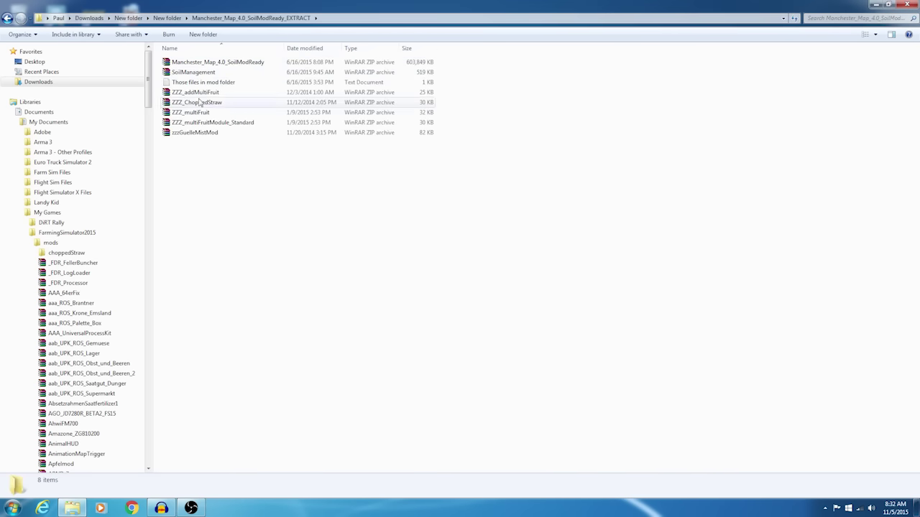
{"action": "double_click", "coordinate": [208, 84]}
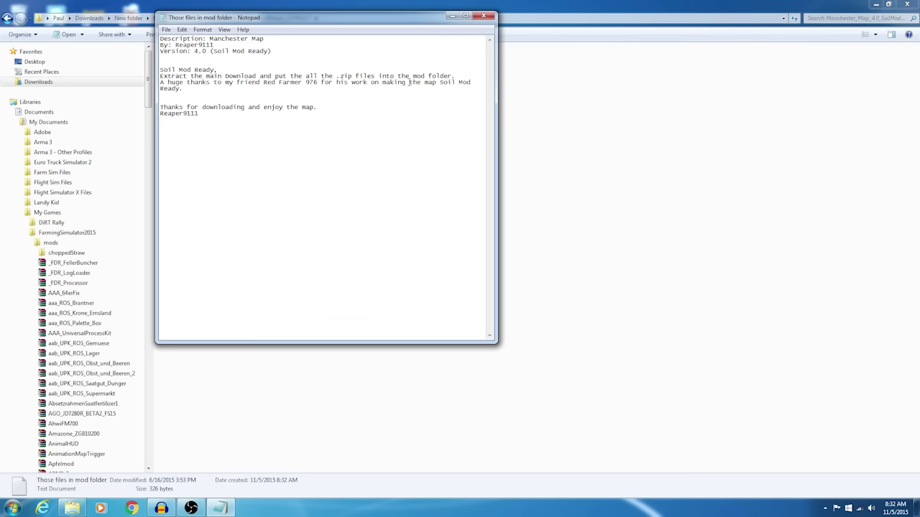
{"action": "left_click", "coordinate": [483, 15]}
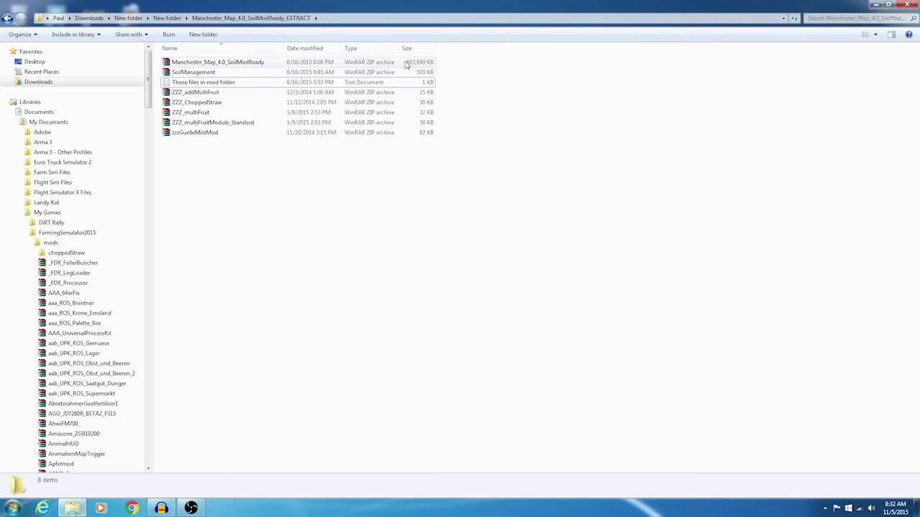
Step: Select SoilManagement and the ZZZ multiFruit and ChoppedStraw archives in turn to inspect them
{"action": "left_click", "coordinate": [205, 73]}
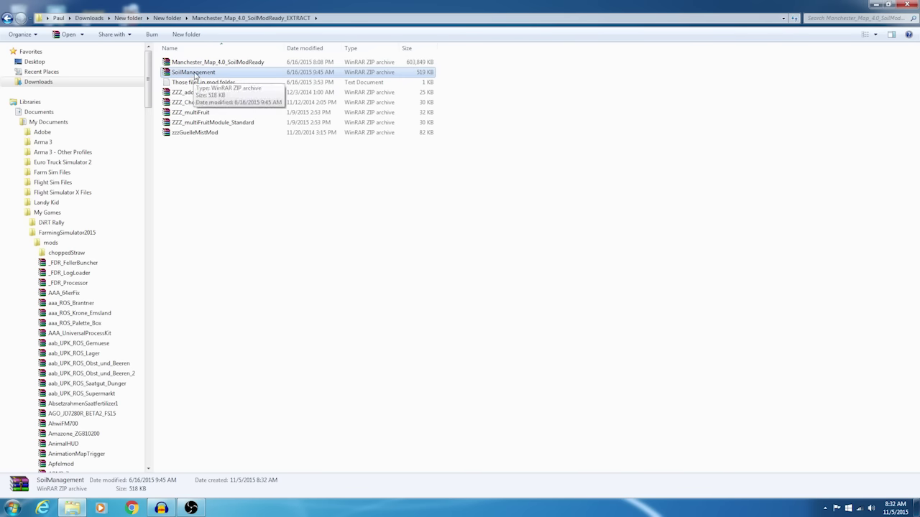
{"action": "left_click", "coordinate": [194, 92]}
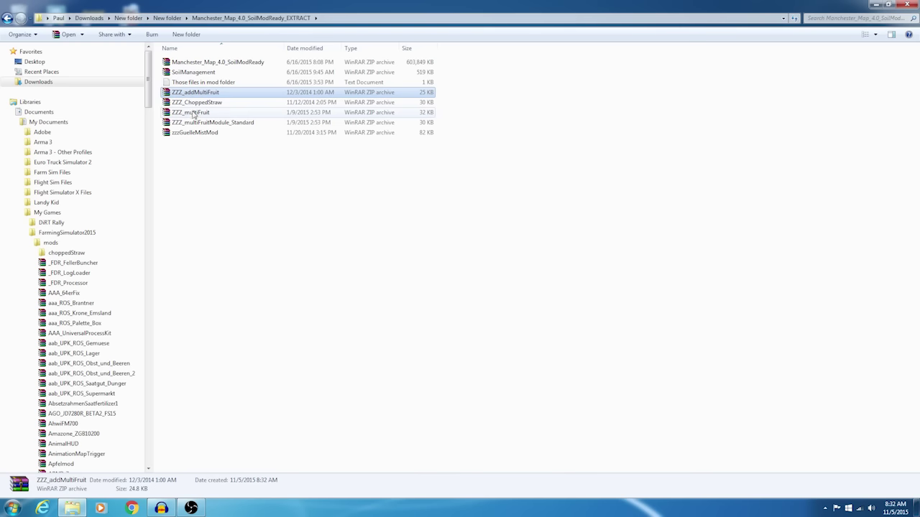
{"action": "left_click", "coordinate": [191, 114]}
{"action": "left_click", "coordinate": [193, 124]}
{"action": "left_click", "coordinate": [192, 112]}
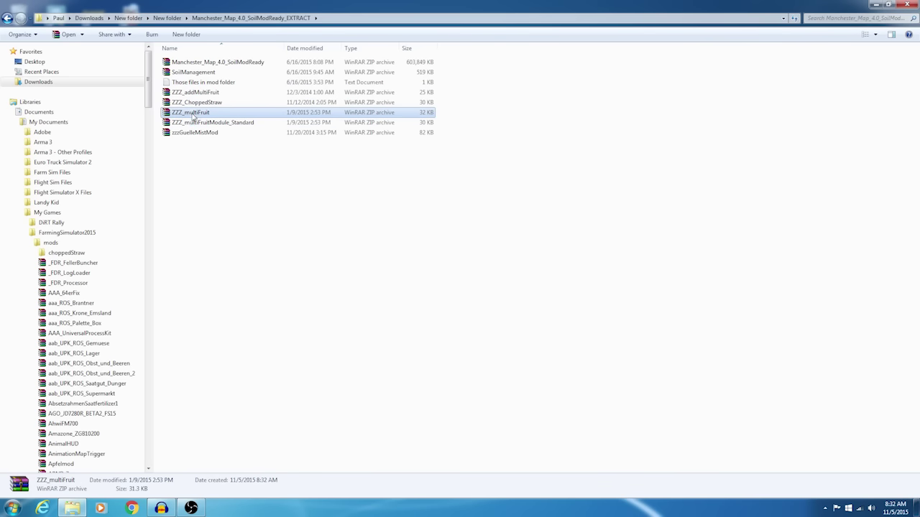
{"action": "left_click", "coordinate": [189, 94]}
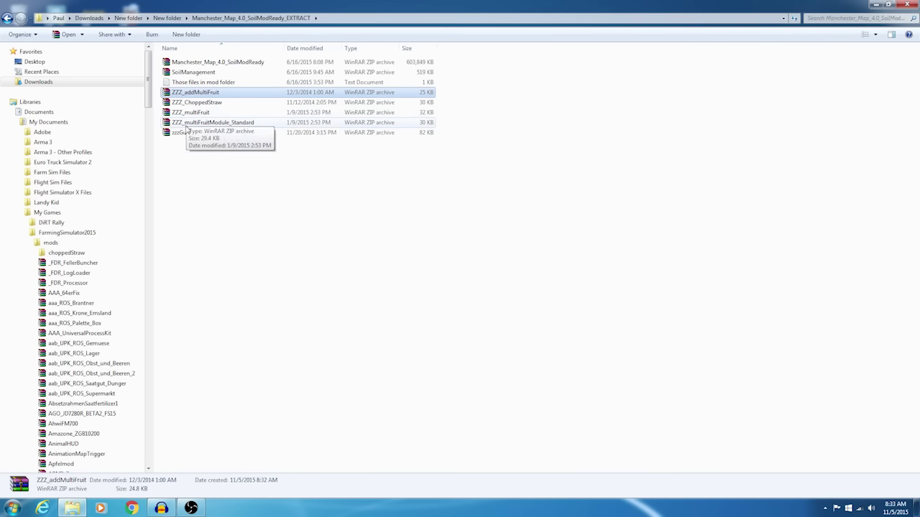
{"action": "left_click", "coordinate": [191, 104]}
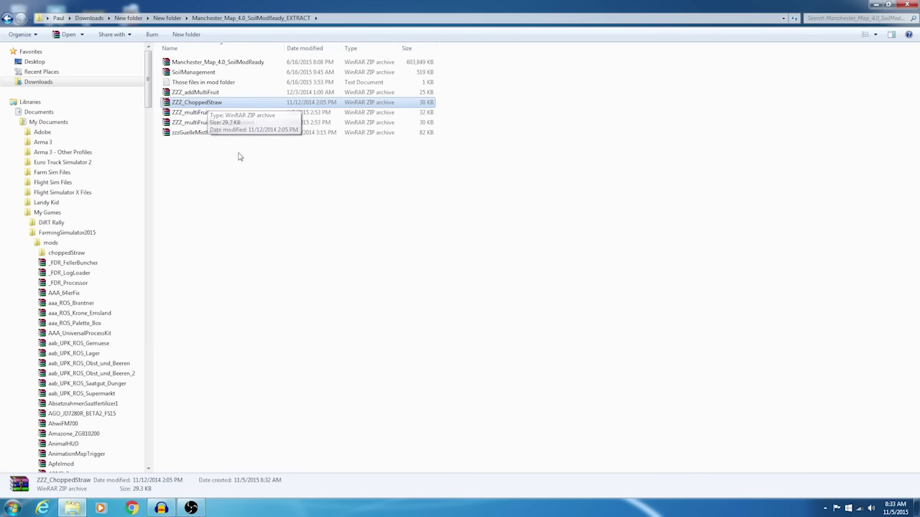
{"action": "left_click", "coordinate": [232, 183]}
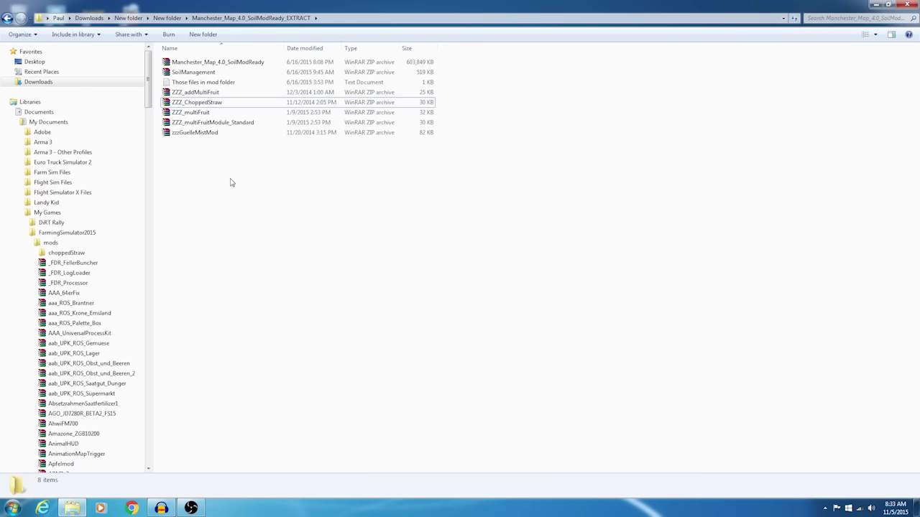
{"action": "left_click", "coordinate": [195, 73]}
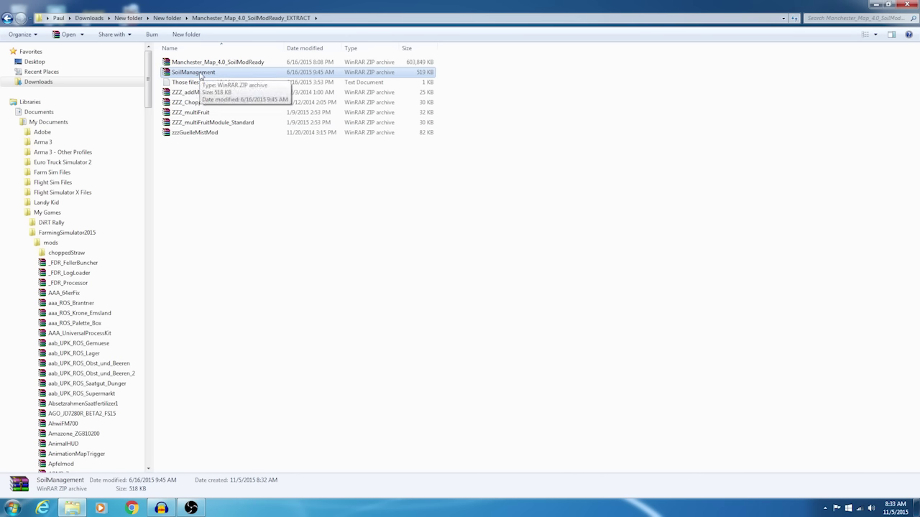
{"action": "left_click", "coordinate": [201, 134]}
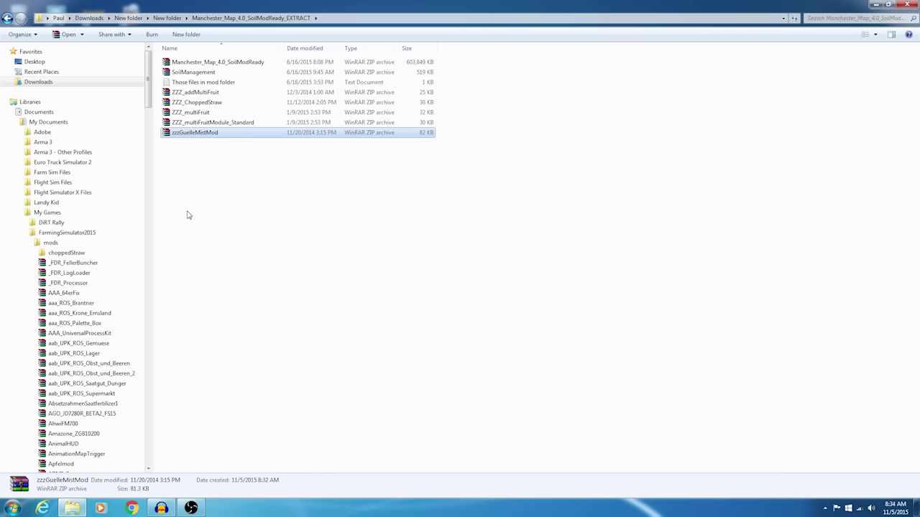
{"action": "left_click", "coordinate": [197, 73]}
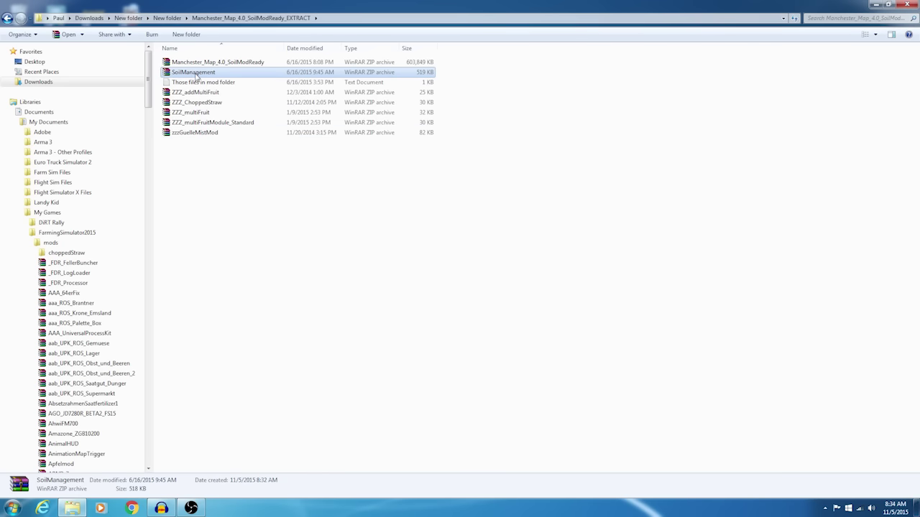
{"action": "left_click", "coordinate": [204, 134]}
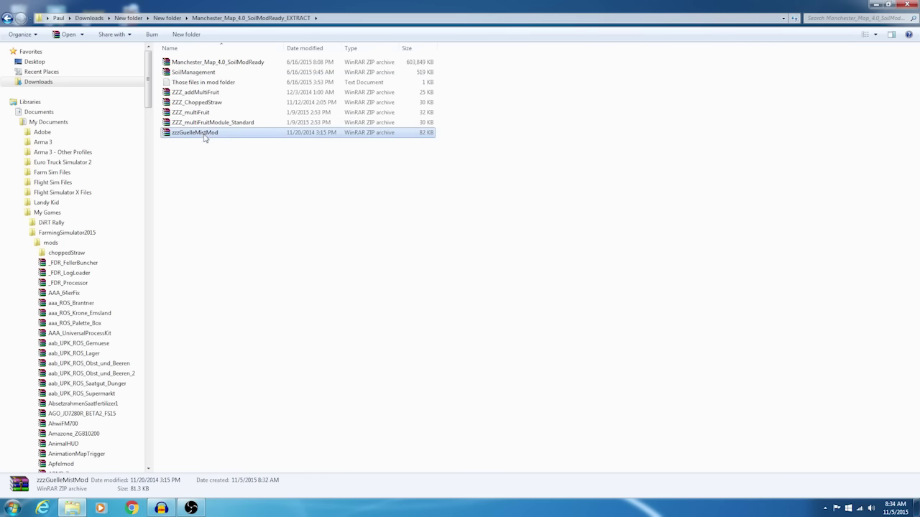
{"action": "left_click", "coordinate": [196, 74]}
{"action": "left_click", "coordinate": [203, 135]}
{"action": "left_click", "coordinate": [197, 73]}
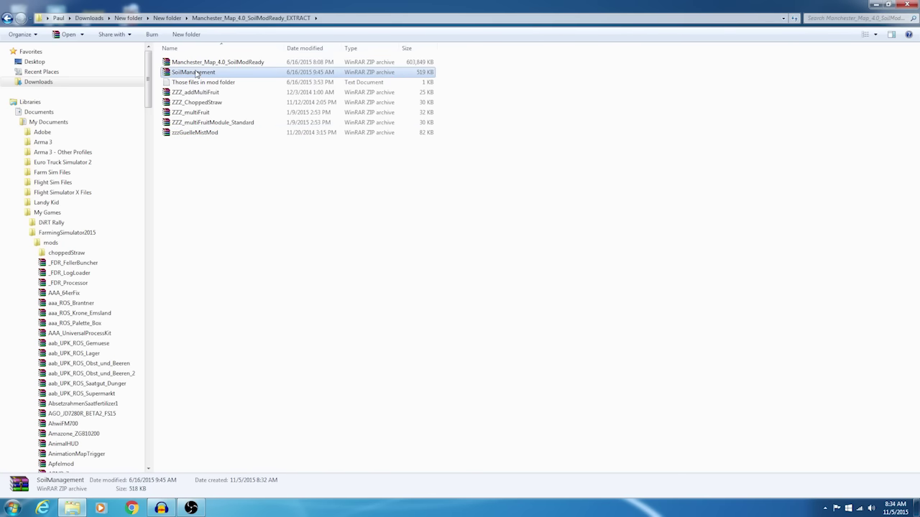
{"action": "left_click", "coordinate": [202, 134]}
{"action": "left_click", "coordinate": [197, 72]}
{"action": "left_click", "coordinate": [201, 134]}
{"action": "left_click", "coordinate": [197, 73]}
{"action": "left_click", "coordinate": [201, 134]}
{"action": "left_click", "coordinate": [197, 74]}
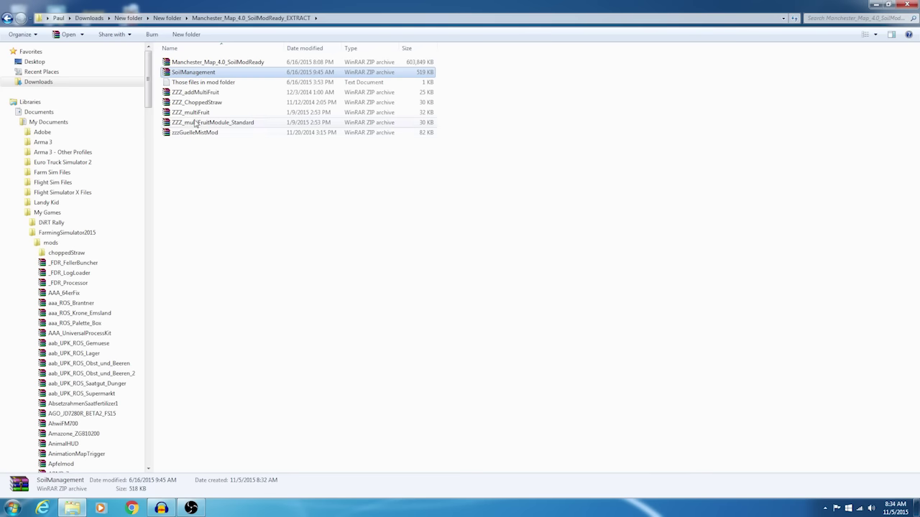
{"action": "left_click", "coordinate": [200, 167]}
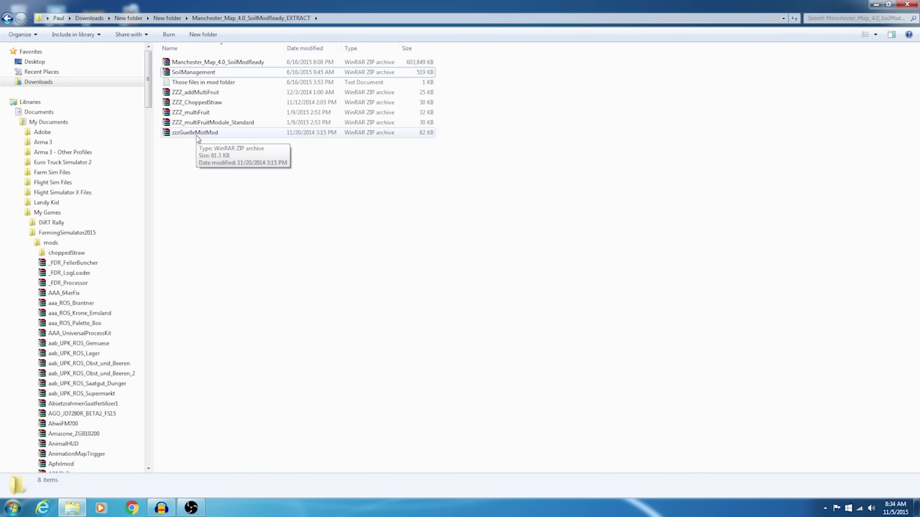
{"action": "left_click", "coordinate": [196, 136]}
{"action": "left_click", "coordinate": [203, 277]}
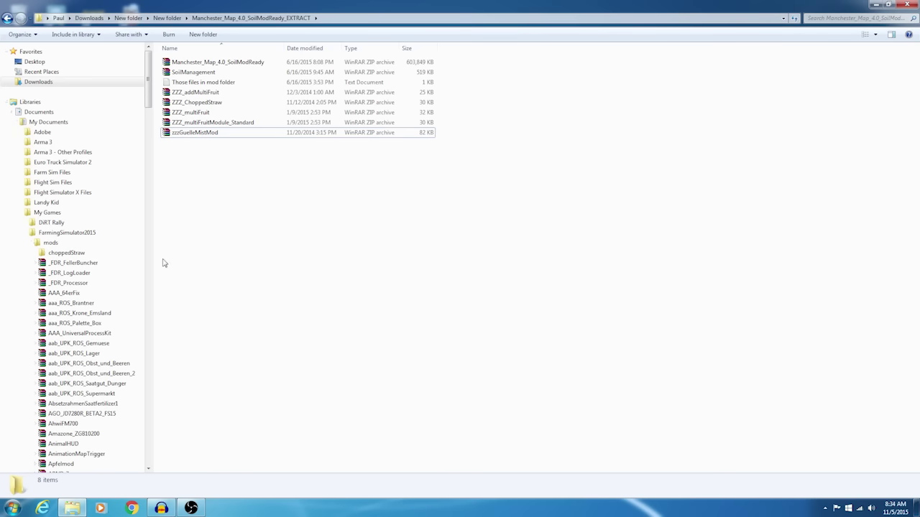
{"action": "key", "text": "Up"}
{"action": "key", "text": "Up"}
{"action": "key", "text": "Up"}
{"action": "key", "text": "Up"}
{"action": "key", "text": "Up"}
{"action": "key", "text": "Up"}
{"action": "key", "text": "Up"}
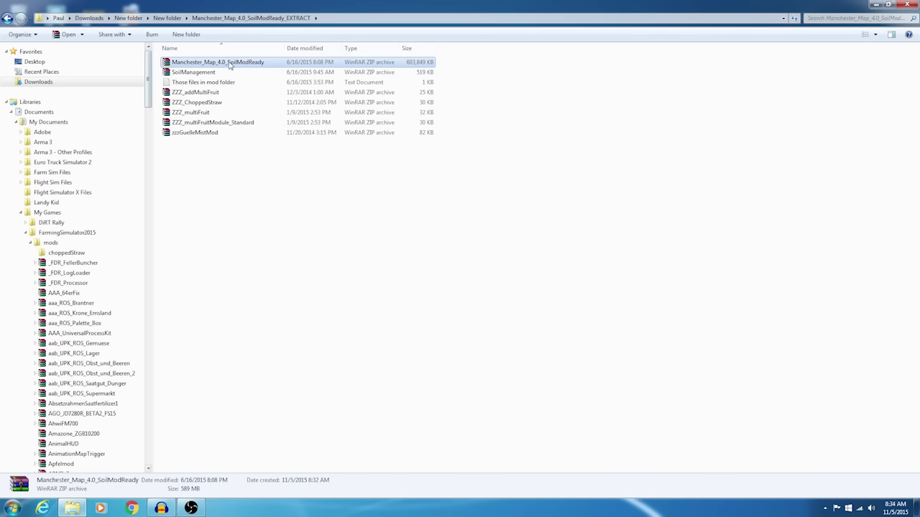
Step: Move the Manchester map zip into the mods folder and relaunch Farming Simulator 15 via Steam
{"action": "left_click_drag", "start_coordinate": [230, 65], "coordinate": [54, 243]}
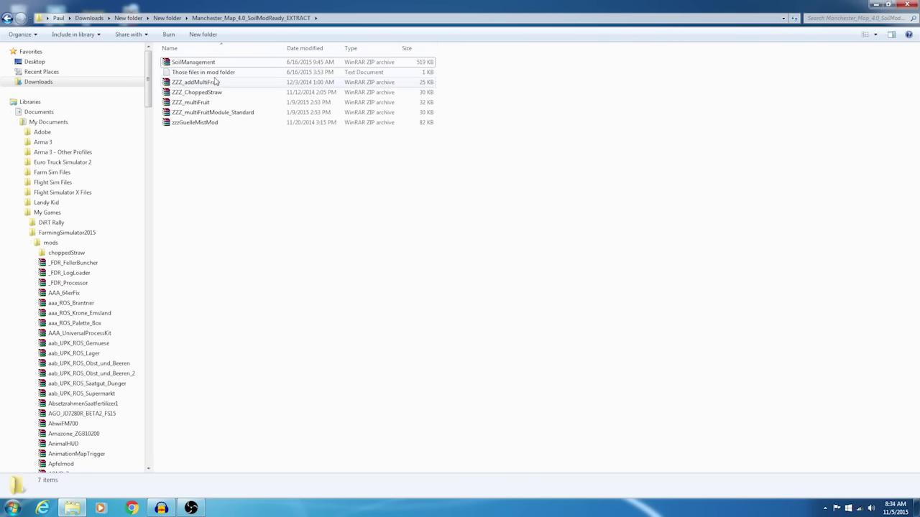
{"action": "left_click", "coordinate": [13, 508]}
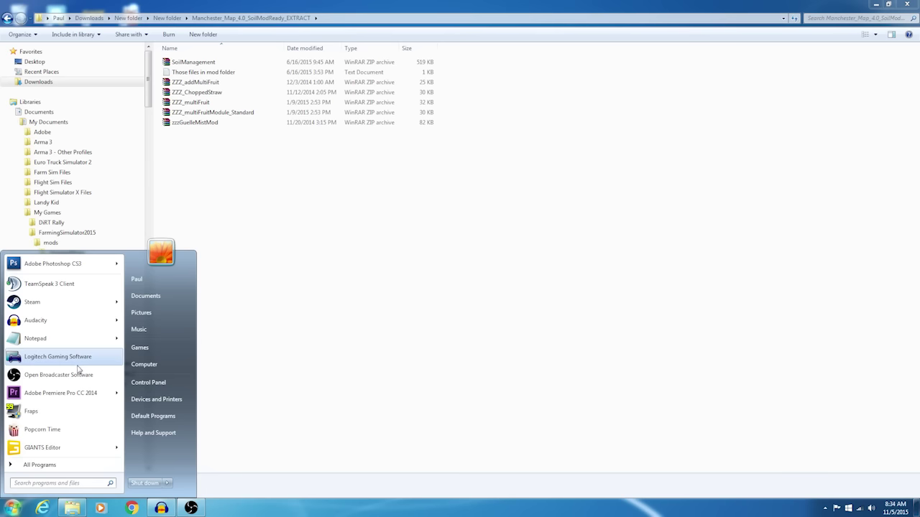
{"action": "mouse_move", "coordinate": [115, 303]}
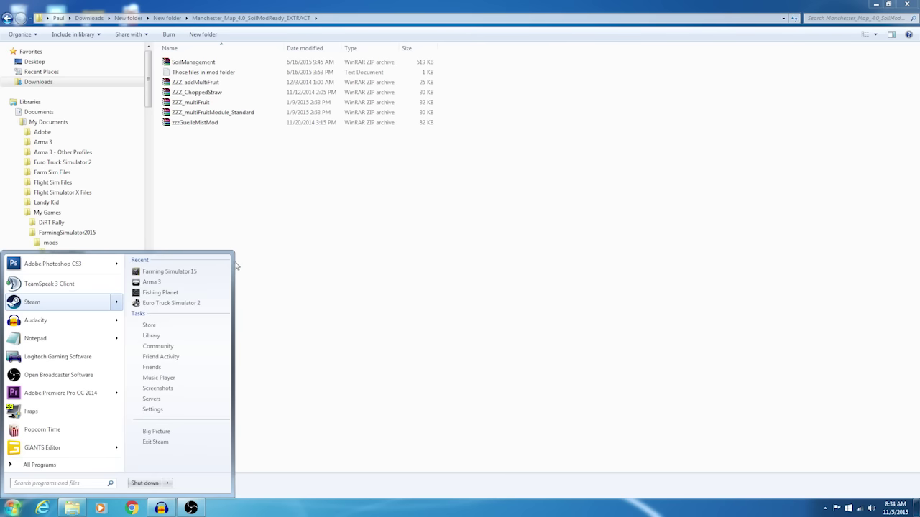
{"action": "left_click", "coordinate": [192, 269]}
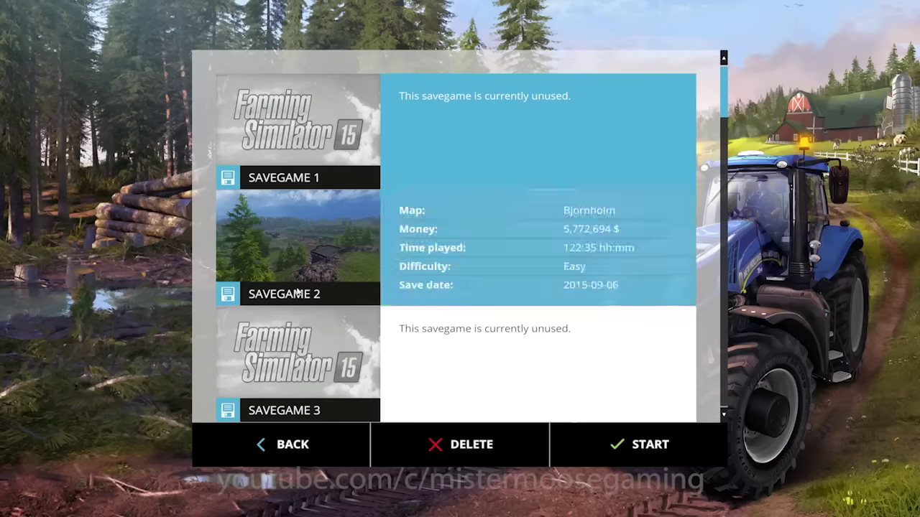
Step: Start an Easy career in empty Savegame 19 and scroll the map list looking for Manchester
{"action": "scroll", "coordinate": [299, 317], "scroll_direction": "down", "scroll_amount": 17}
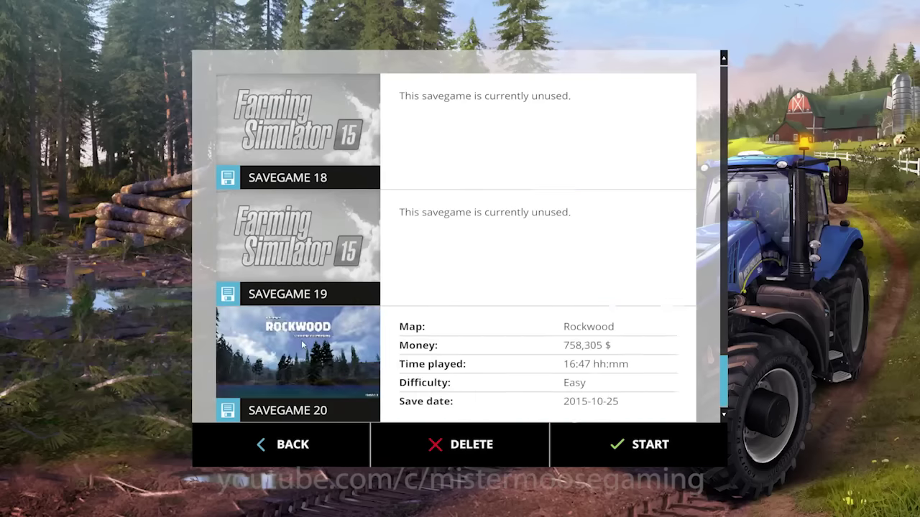
{"action": "left_click", "coordinate": [319, 248]}
{"action": "left_click", "coordinate": [281, 180]}
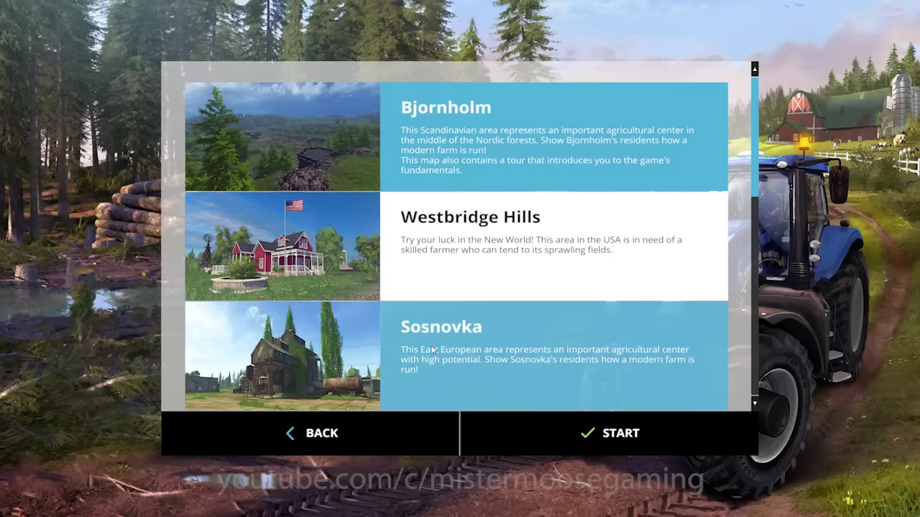
{"action": "scroll", "coordinate": [292, 256], "scroll_direction": "down", "scroll_amount": 6}
{"action": "scroll", "coordinate": [292, 255], "scroll_direction": "up", "scroll_amount": 5}
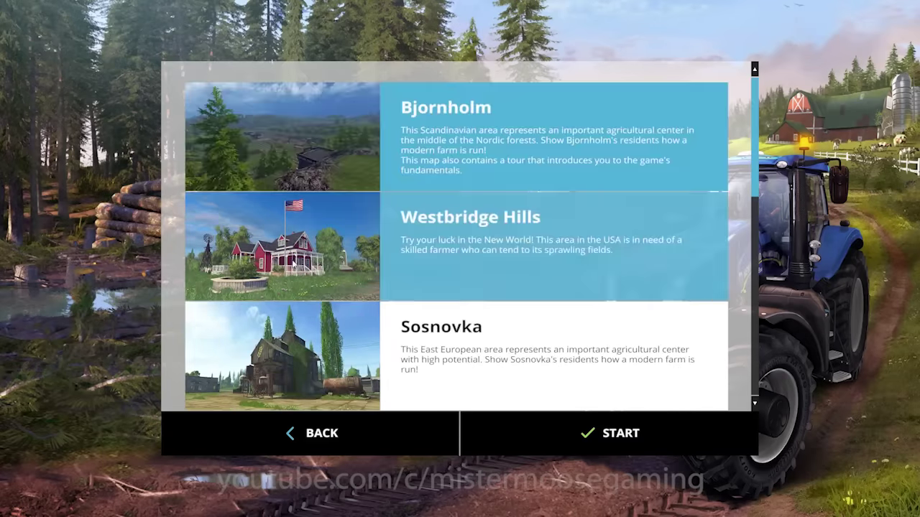
{"action": "scroll", "coordinate": [292, 262], "scroll_direction": "down", "scroll_amount": 4}
{"action": "scroll", "coordinate": [292, 264], "scroll_direction": "down", "scroll_amount": 1}
{"action": "scroll", "coordinate": [292, 263], "scroll_direction": "up", "scroll_amount": 5}
{"action": "scroll", "coordinate": [334, 383], "scroll_direction": "down", "scroll_amount": 5}
Step: Back out through difficulty and savegame screens to the main menu and quit
{"action": "left_click", "coordinate": [374, 438]}
{"action": "left_click", "coordinate": [370, 420]}
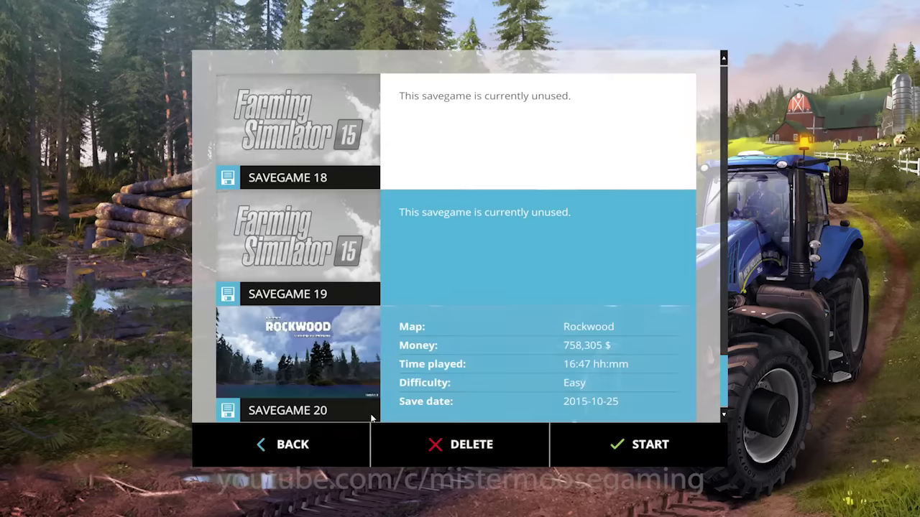
{"action": "left_click", "coordinate": [349, 460]}
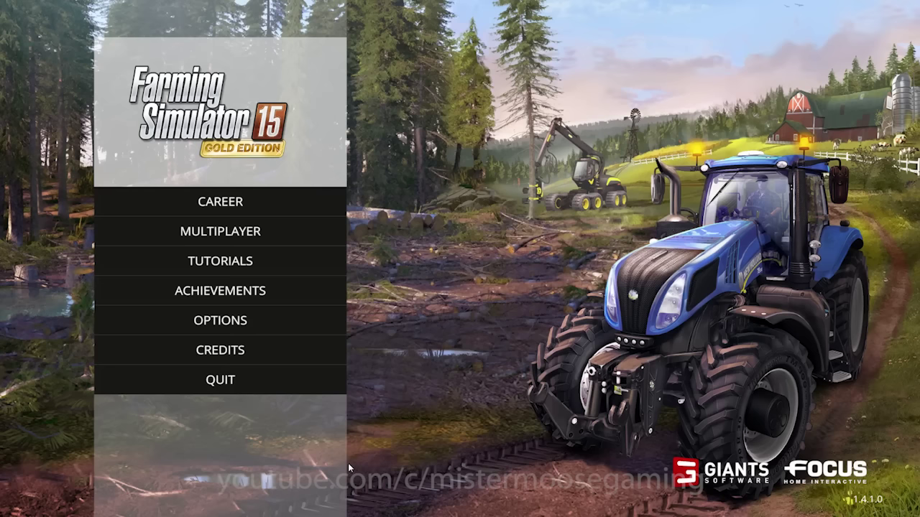
{"action": "left_click", "coordinate": [212, 386]}
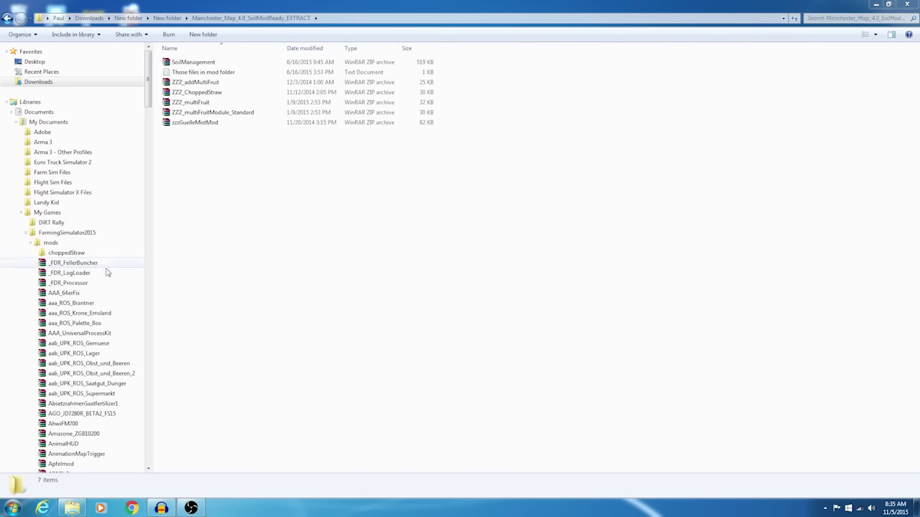
Step: Open the FarmingSimulator2015 mods folder and locate the Manchester_Map_4.0_SoilModReady zip
{"action": "left_click", "coordinate": [86, 242]}
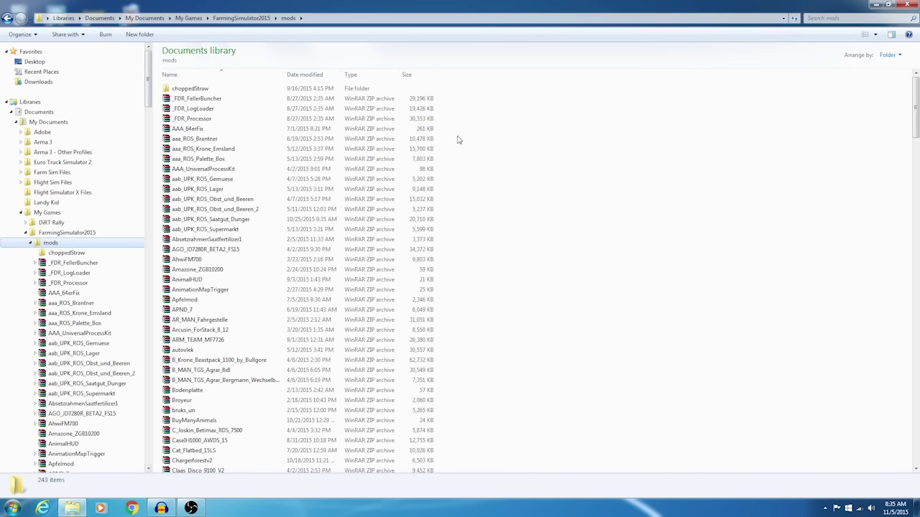
{"action": "left_click", "coordinate": [544, 158]}
{"action": "scroll", "coordinate": [547, 164], "scroll_direction": "down", "scroll_amount": 15}
{"action": "scroll", "coordinate": [528, 170], "scroll_direction": "down", "scroll_amount": 20}
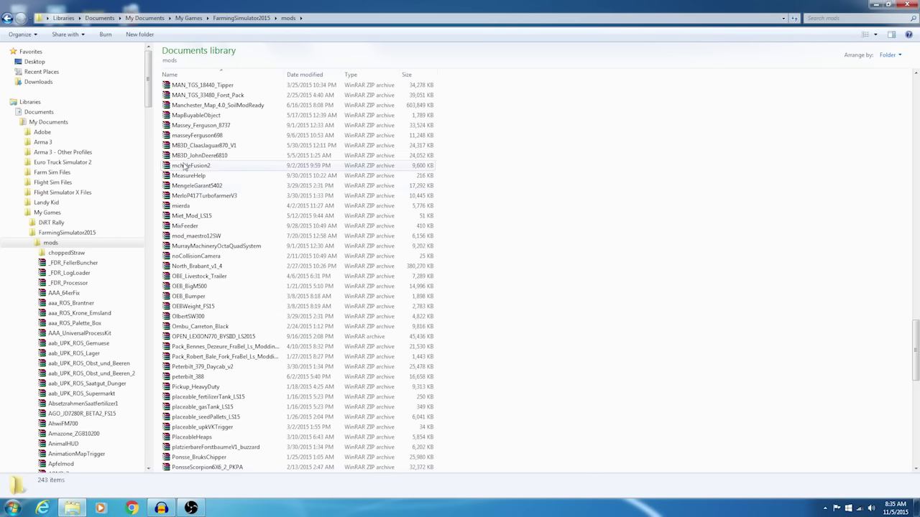
{"action": "left_click", "coordinate": [190, 107]}
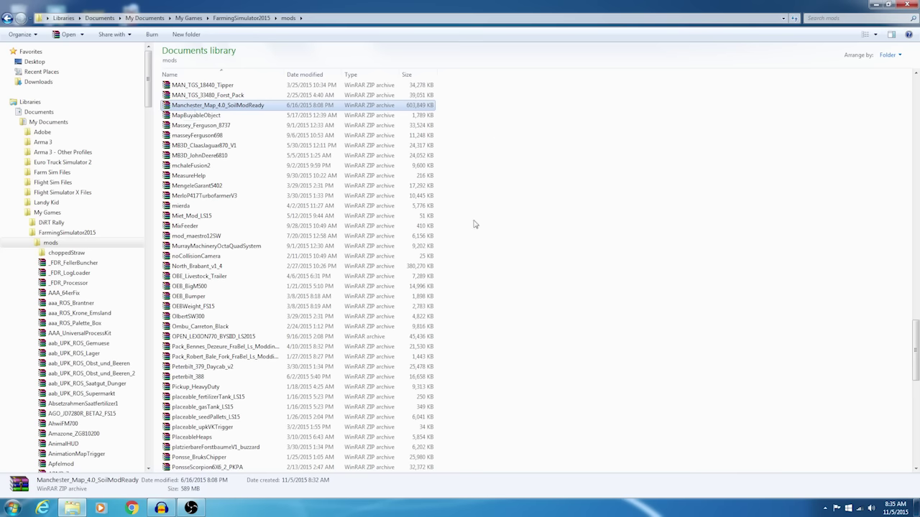
{"action": "scroll", "coordinate": [474, 224], "scroll_direction": "up", "scroll_amount": 4}
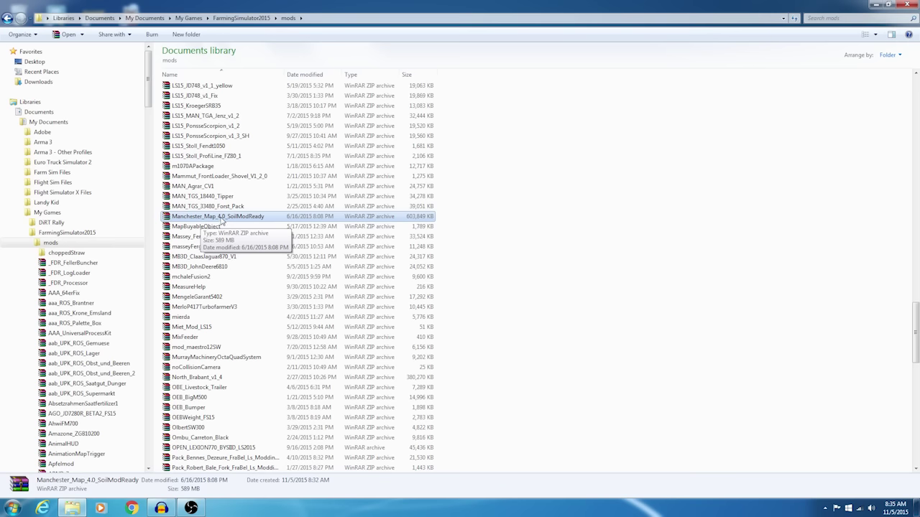
Step: Delete the period in 4.0, renaming the zip to Manchester_Map_40_SoilModReady
{"action": "left_click", "coordinate": [221, 216]}
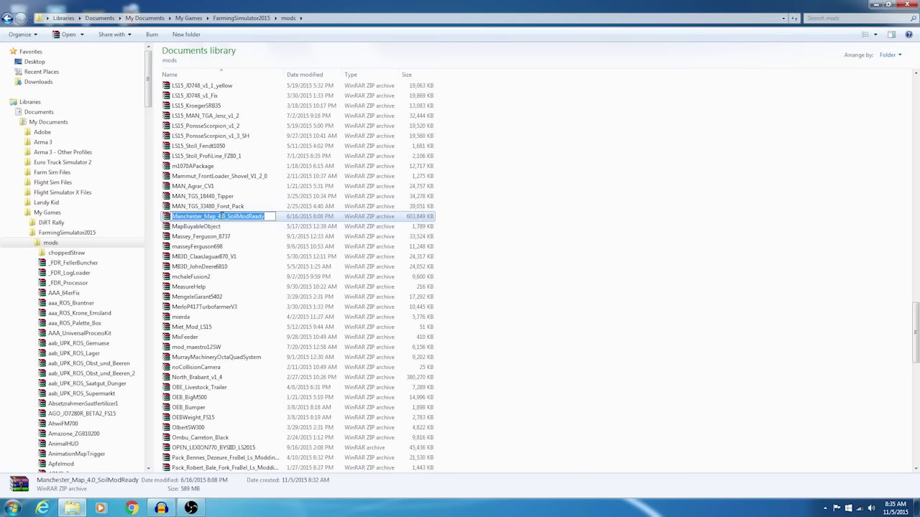
{"action": "left_click", "coordinate": [201, 236]}
{"action": "left_click", "coordinate": [202, 216]}
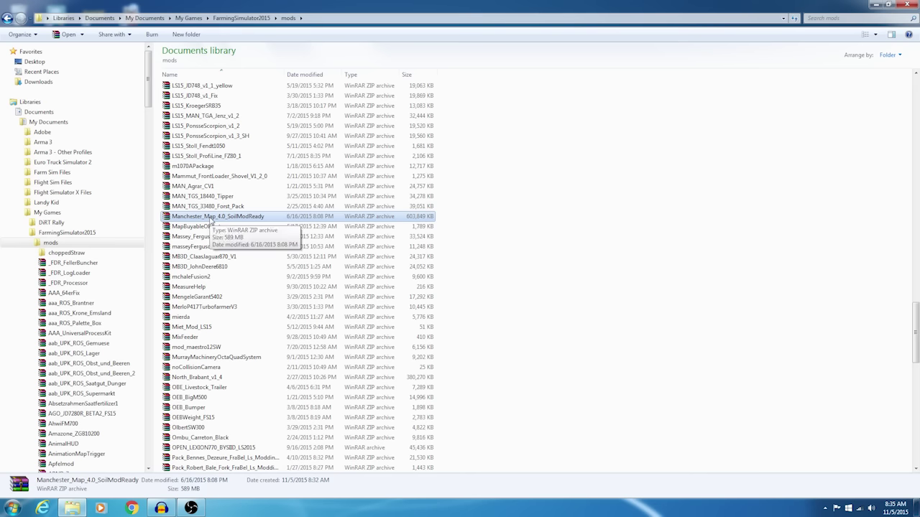
{"action": "right_click", "coordinate": [211, 220]}
{"action": "left_click", "coordinate": [294, 378]}
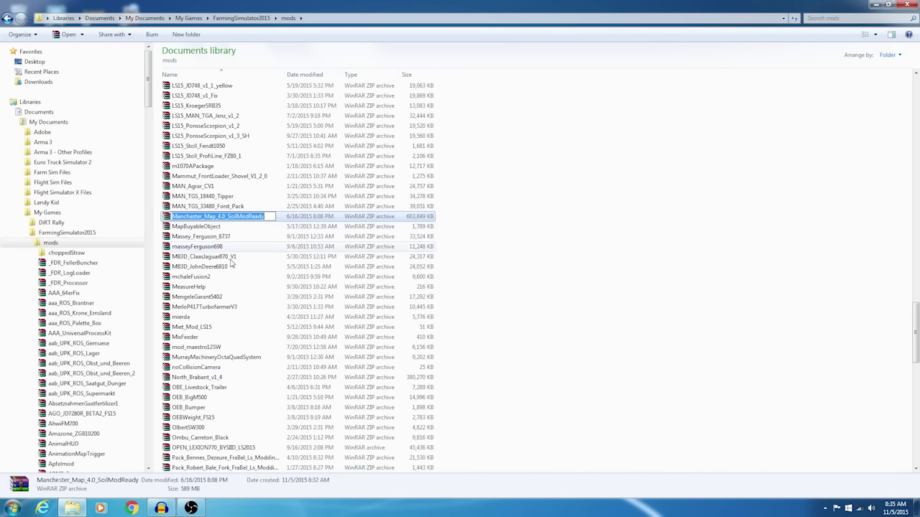
{"action": "left_click", "coordinate": [219, 217]}
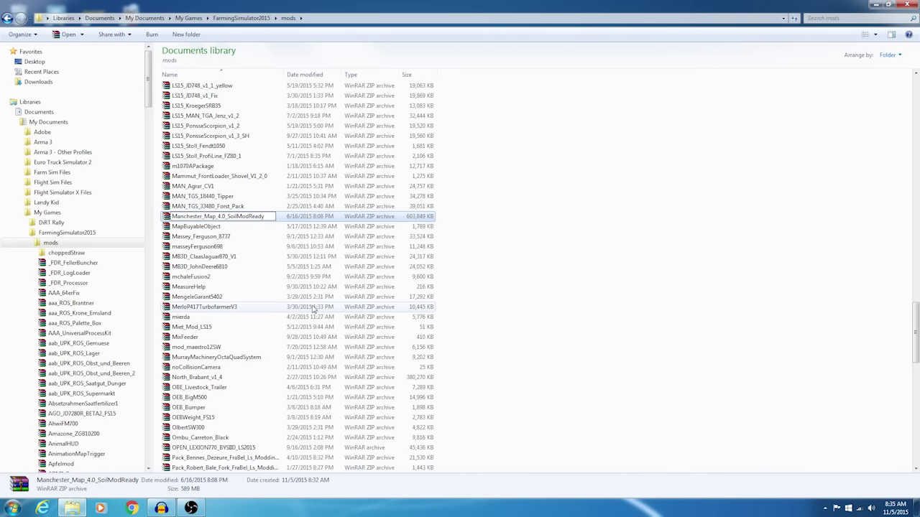
{"action": "left_click", "coordinate": [601, 273]}
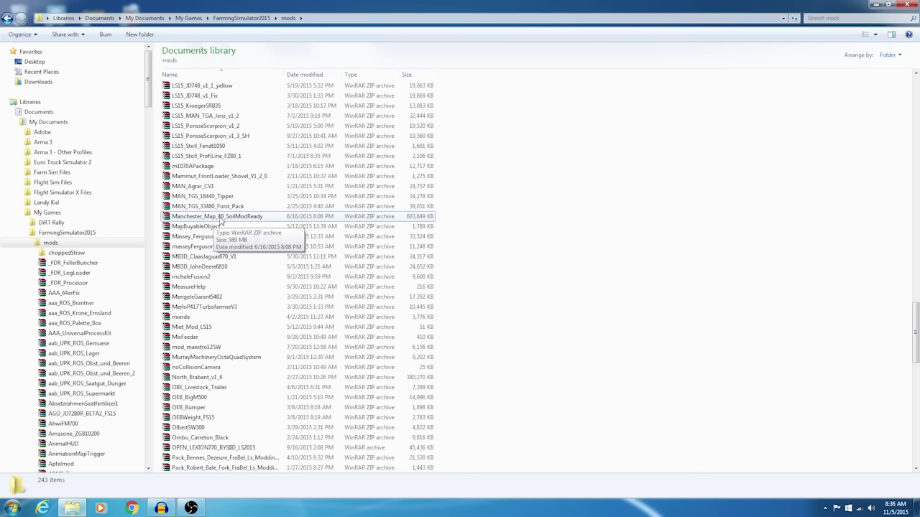
Step: Launch Farming Simulator 15 from the Steam entry in the Start menu
{"action": "left_click", "coordinate": [13, 508]}
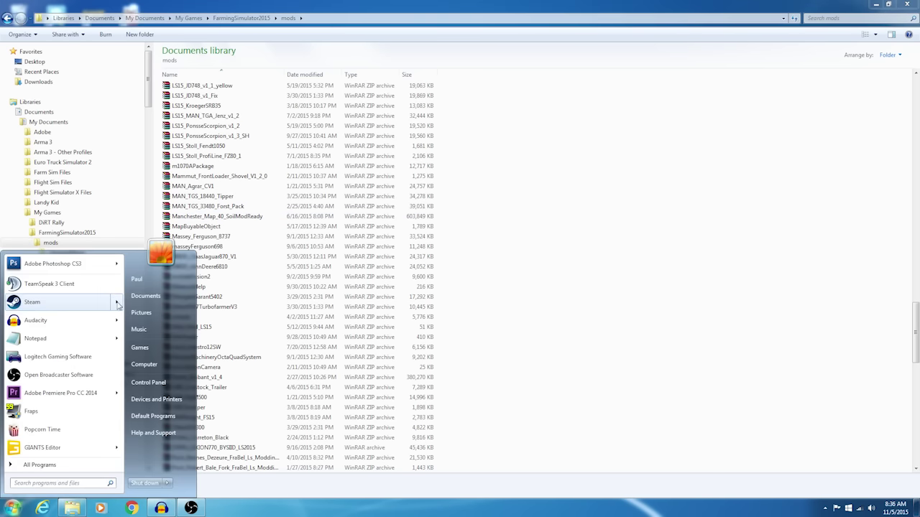
{"action": "mouse_move", "coordinate": [115, 302]}
{"action": "left_click", "coordinate": [180, 272]}
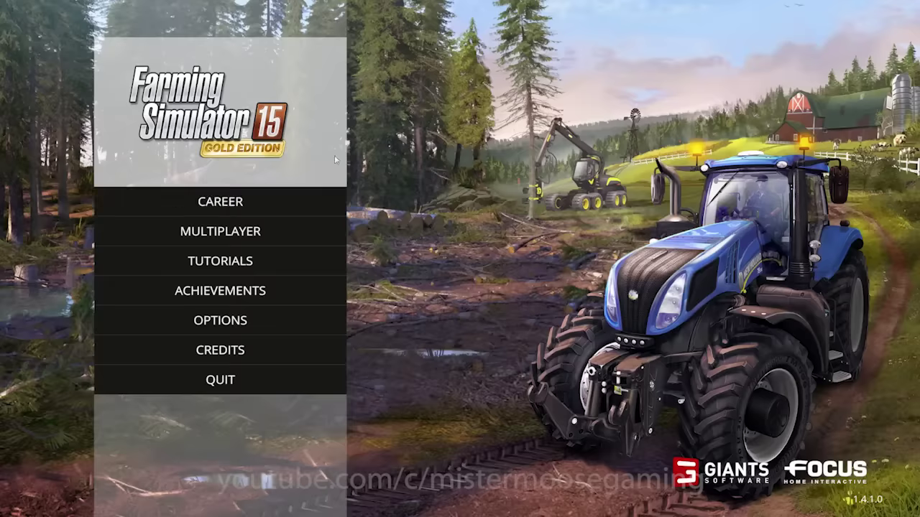
{"action": "left_click", "coordinate": [220, 209]}
{"action": "scroll", "coordinate": [251, 307], "scroll_direction": "down", "scroll_amount": 17}
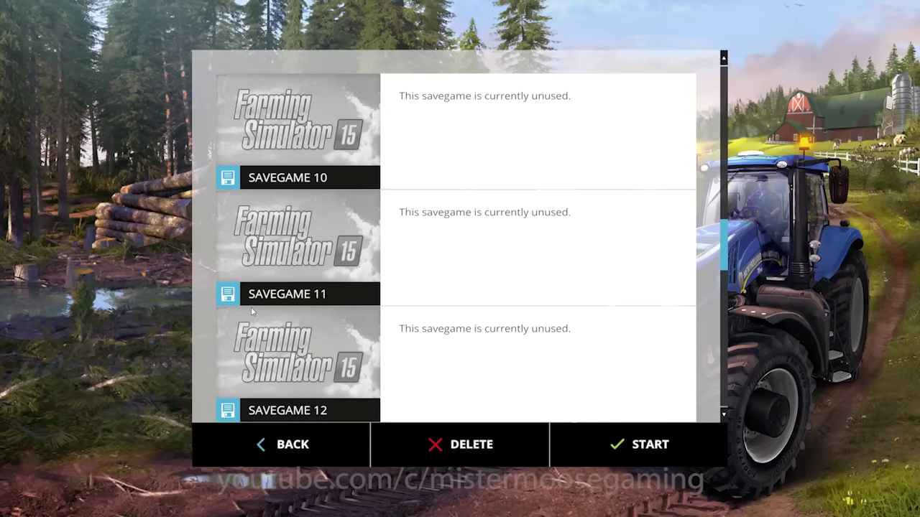
{"action": "left_click", "coordinate": [306, 256]}
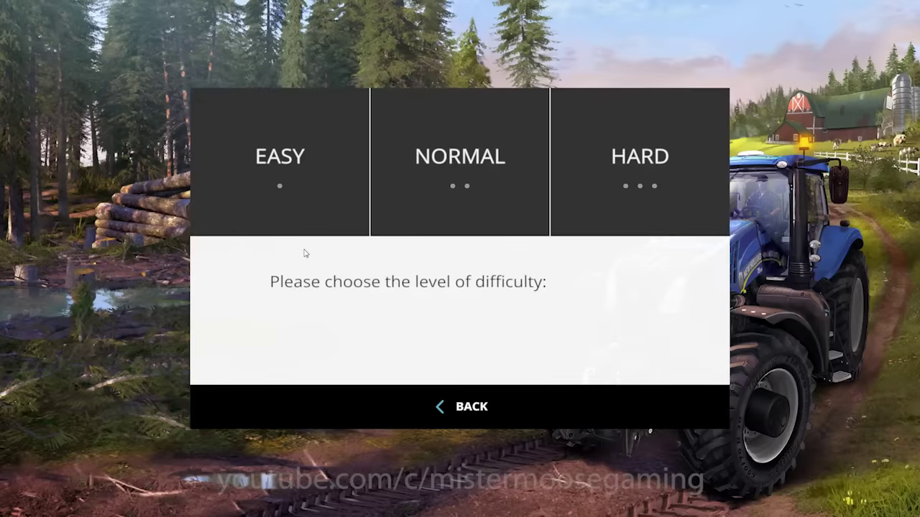
{"action": "left_click", "coordinate": [308, 194]}
{"action": "scroll", "coordinate": [359, 307], "scroll_direction": "down", "scroll_amount": 10}
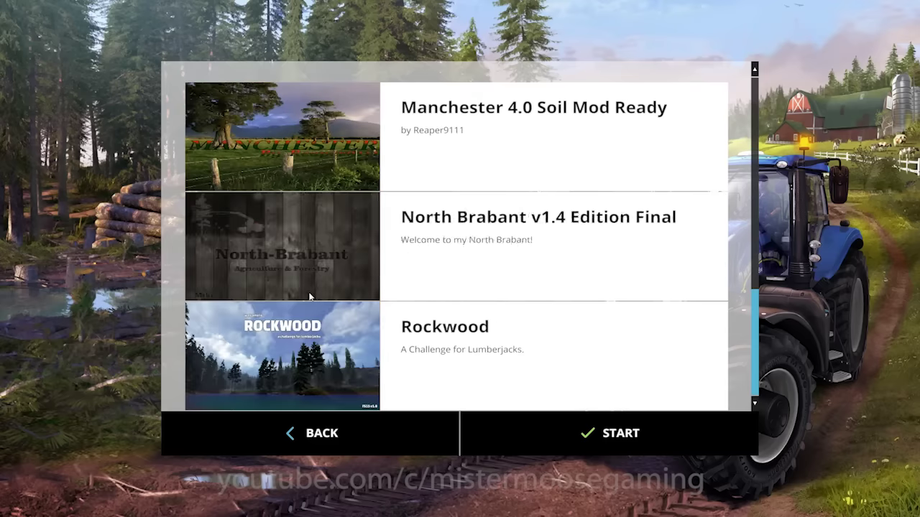
{"action": "scroll", "coordinate": [303, 290], "scroll_direction": "up", "scroll_amount": 1}
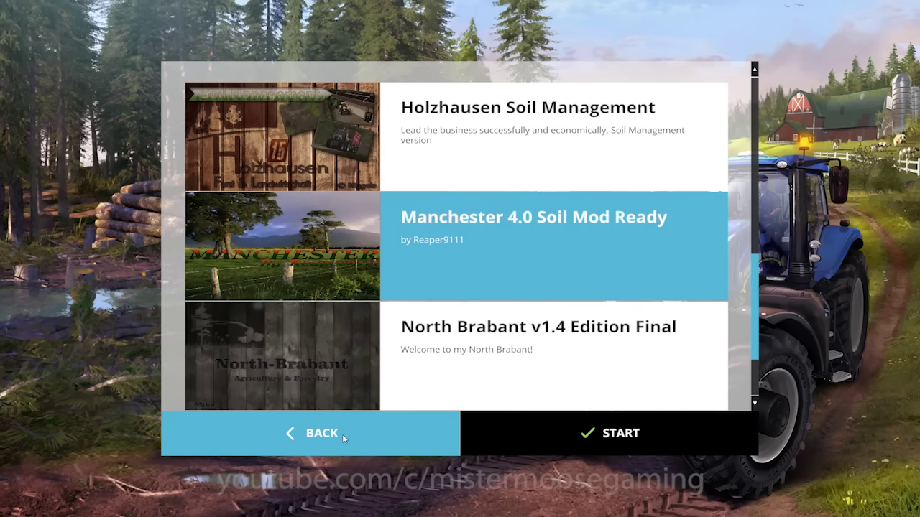
{"action": "left_click", "coordinate": [342, 434]}
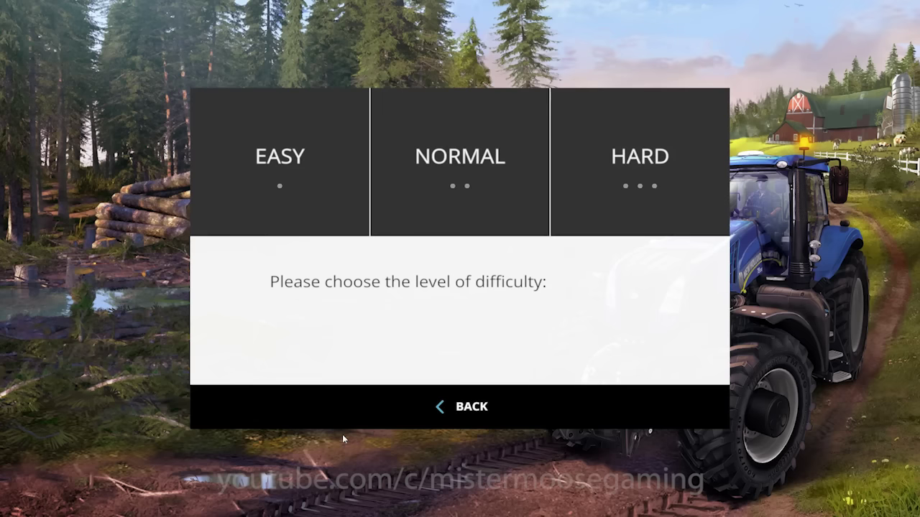
{"action": "left_click", "coordinate": [421, 396]}
{"action": "left_click", "coordinate": [306, 433]}
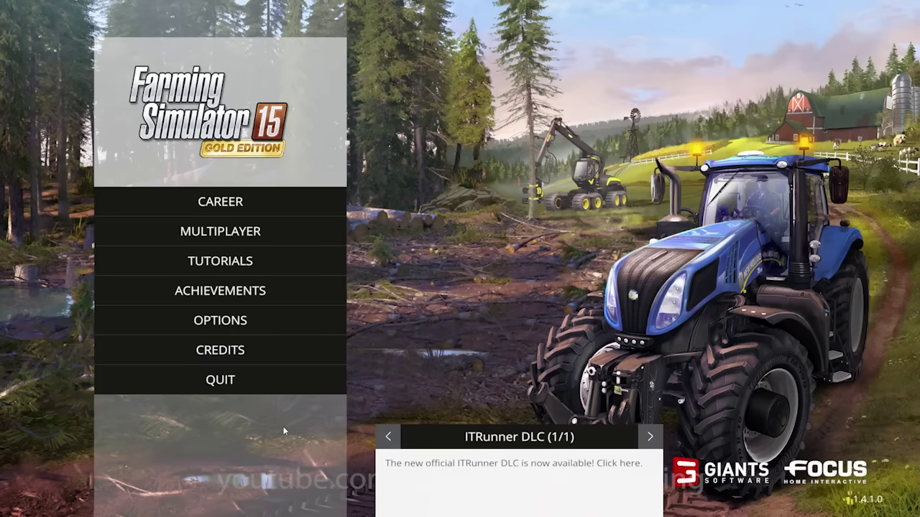
Step: Quit Farming Simulator 15 from its main menu, returning to the mods folder in Explorer
{"action": "left_click", "coordinate": [266, 379]}
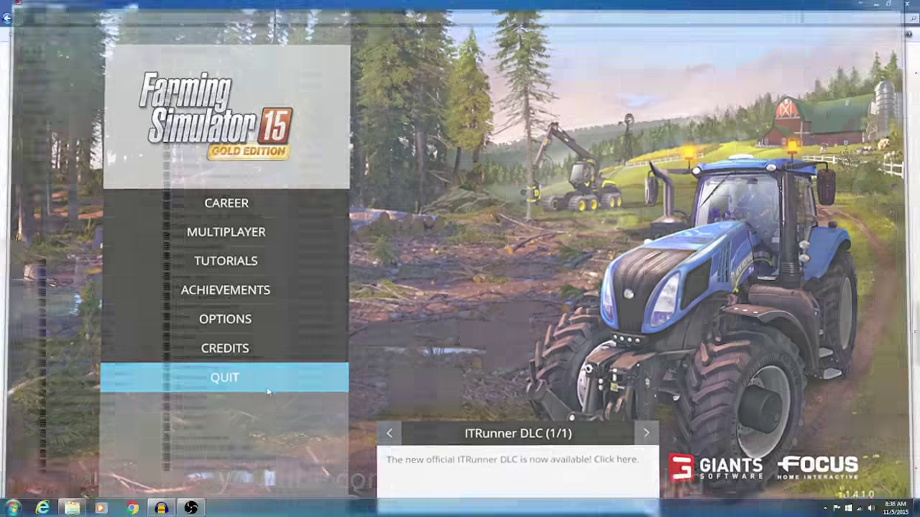